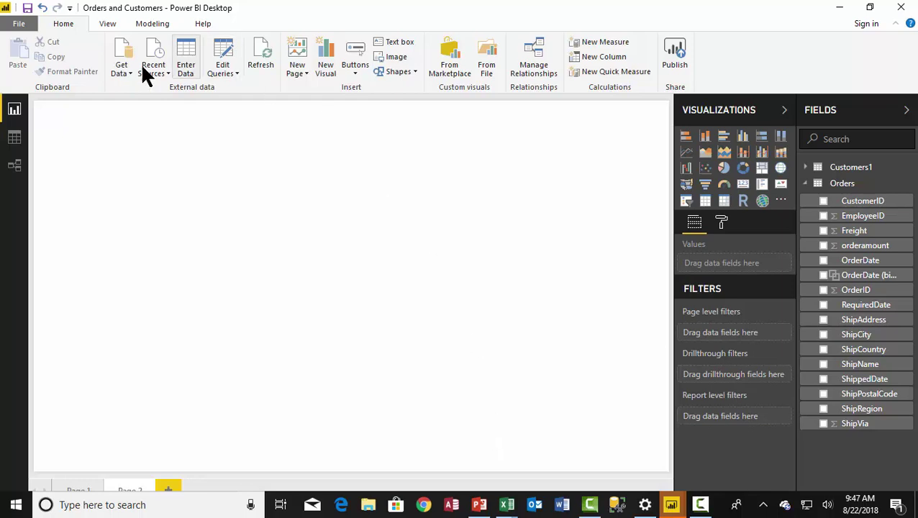
Check the Customers1–Orders relationship, then add a clustered bar chart enlarged across most of Page 2
click(5, 169)
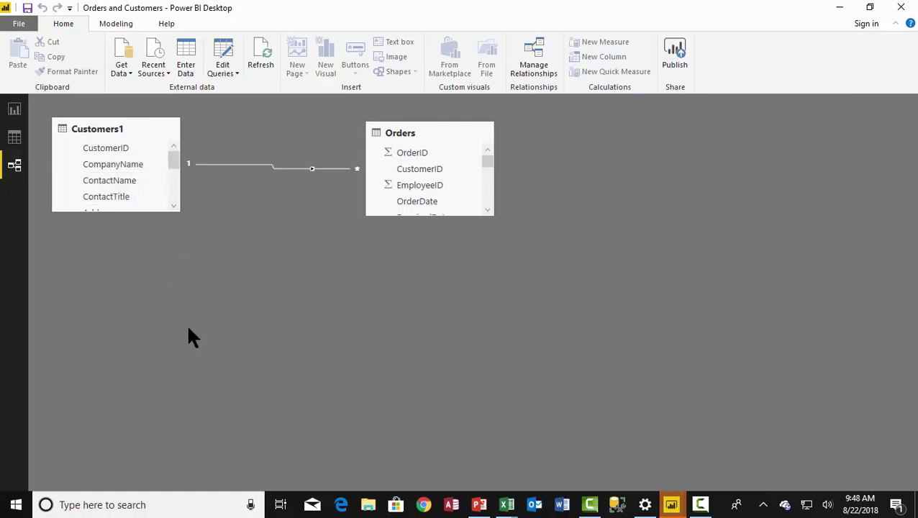
click(14, 109)
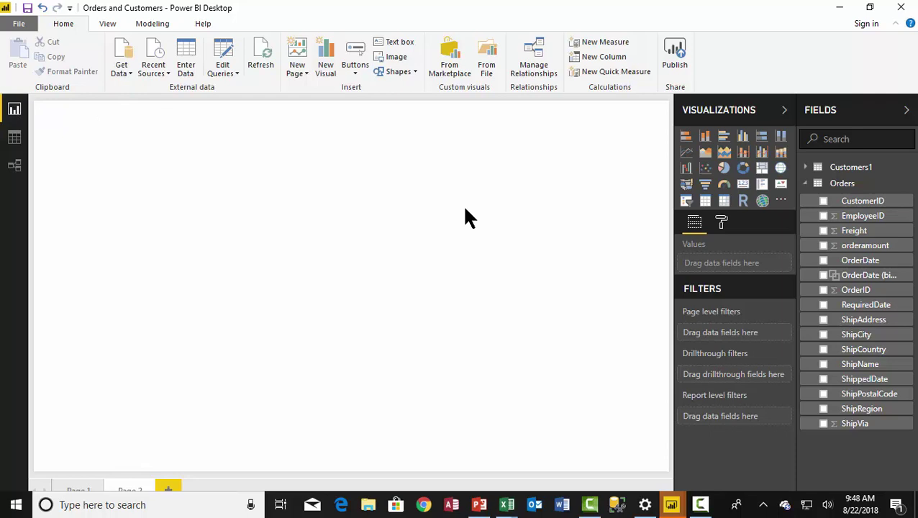
click(687, 138)
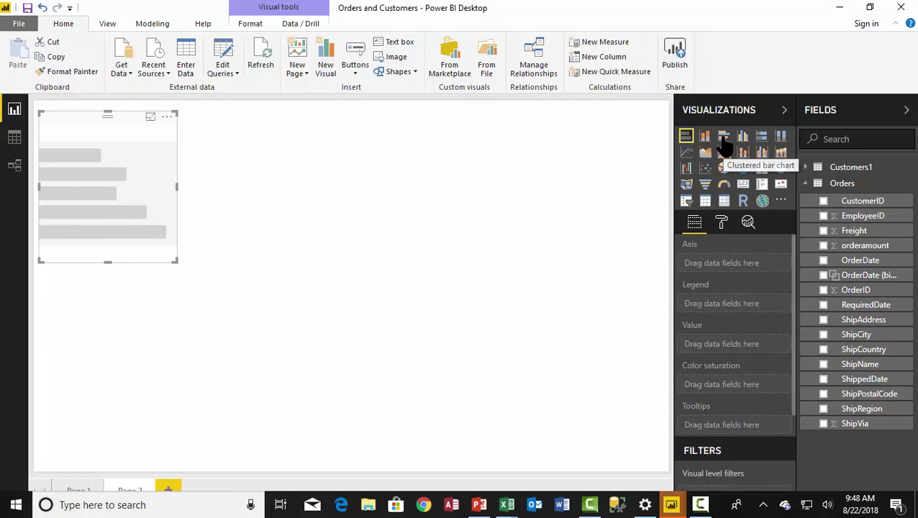
click(723, 140)
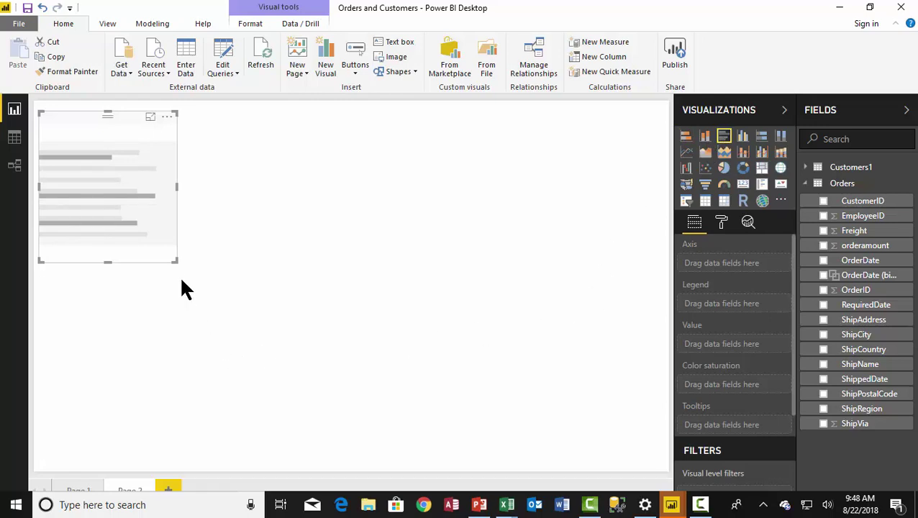
drag(175, 261, 518, 454)
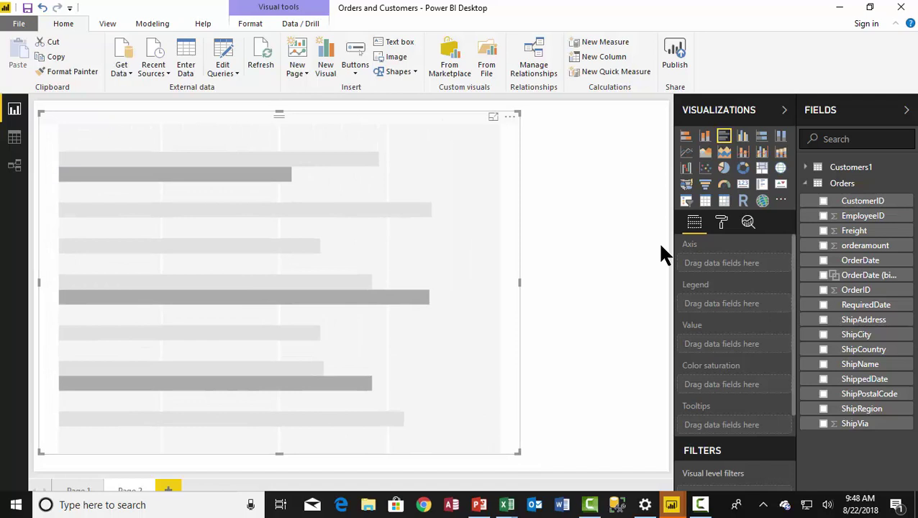
Put Customers1 CompanyName on the chart's Axis and orderamount on its Value
click(817, 168)
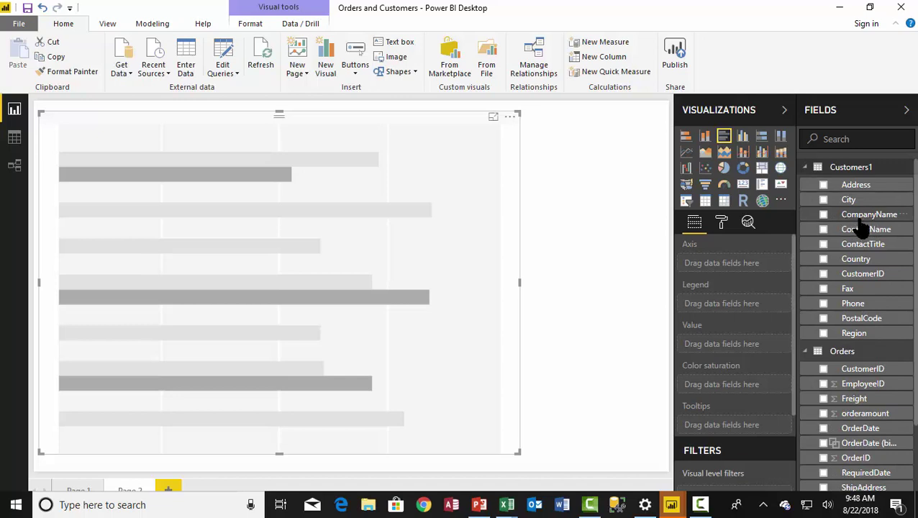
drag(869, 218, 748, 282)
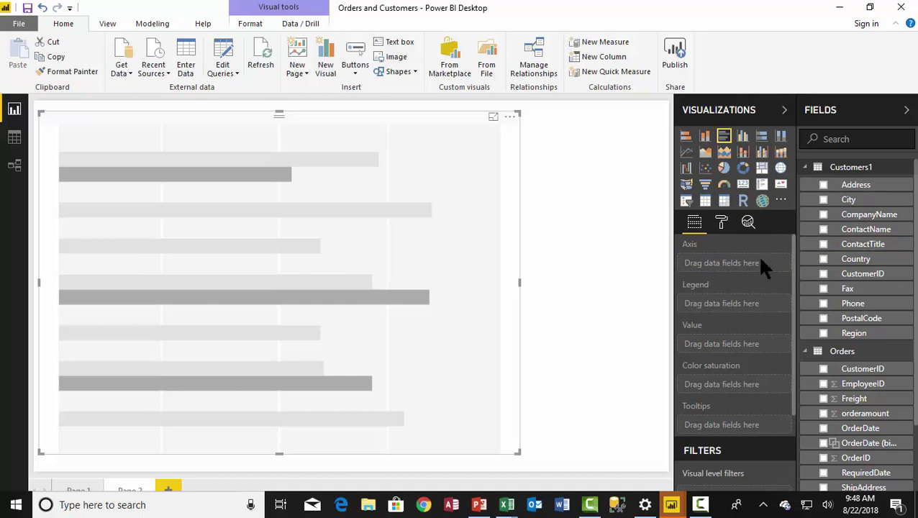
drag(860, 215, 739, 270)
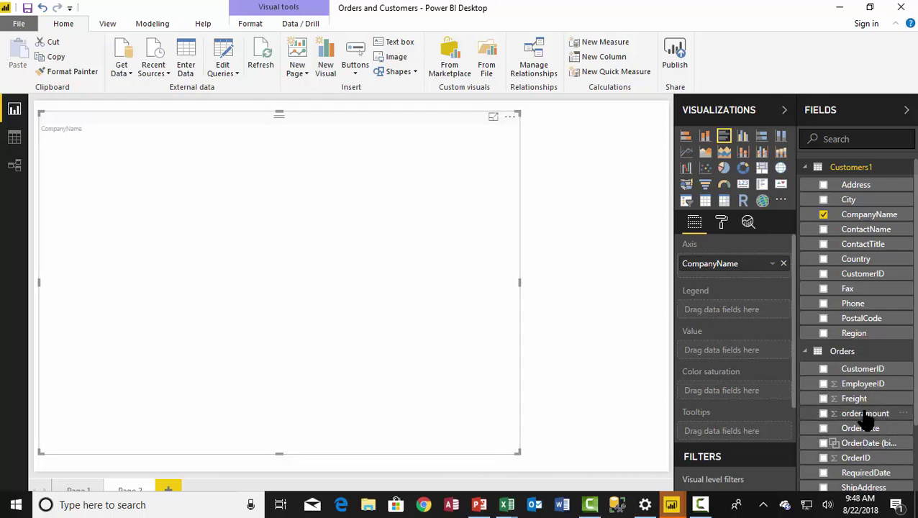
drag(866, 416, 755, 354)
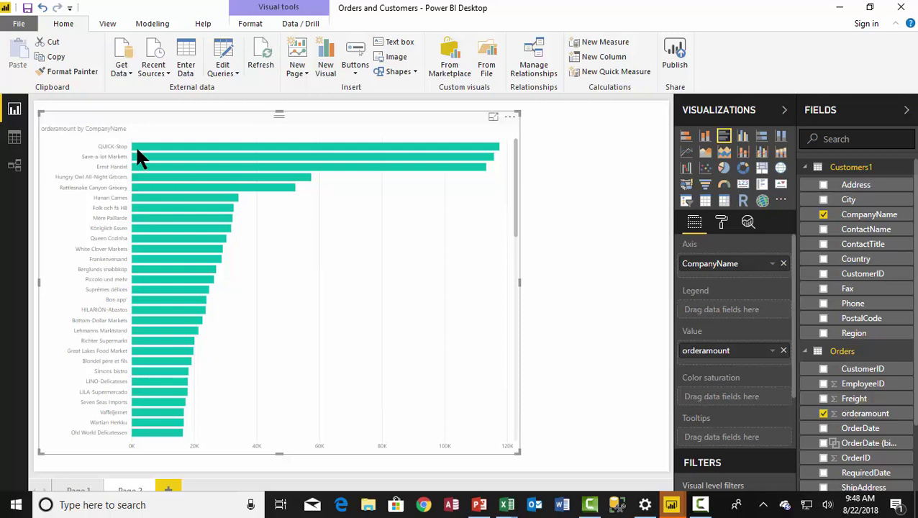
mouse_move(147, 154)
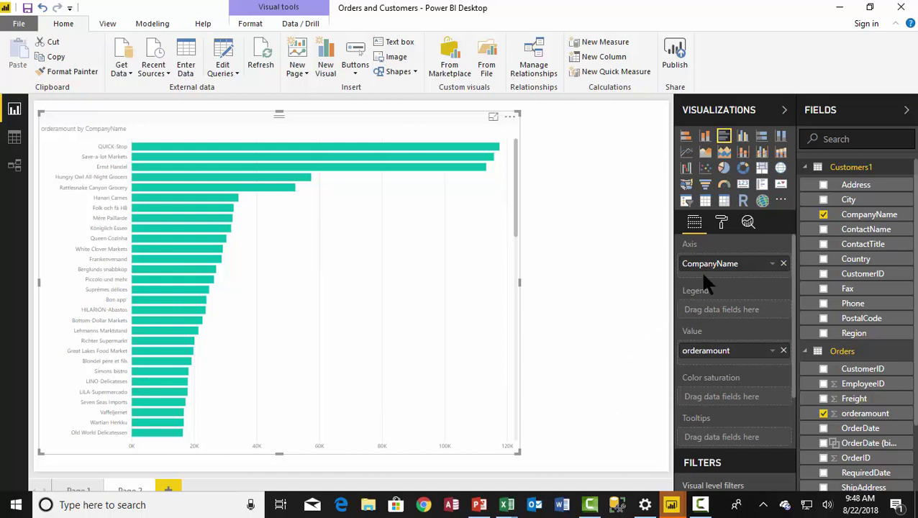
Turn Data labels on so every bar shows its value, starting at 117K for QUICK-Stop
click(722, 224)
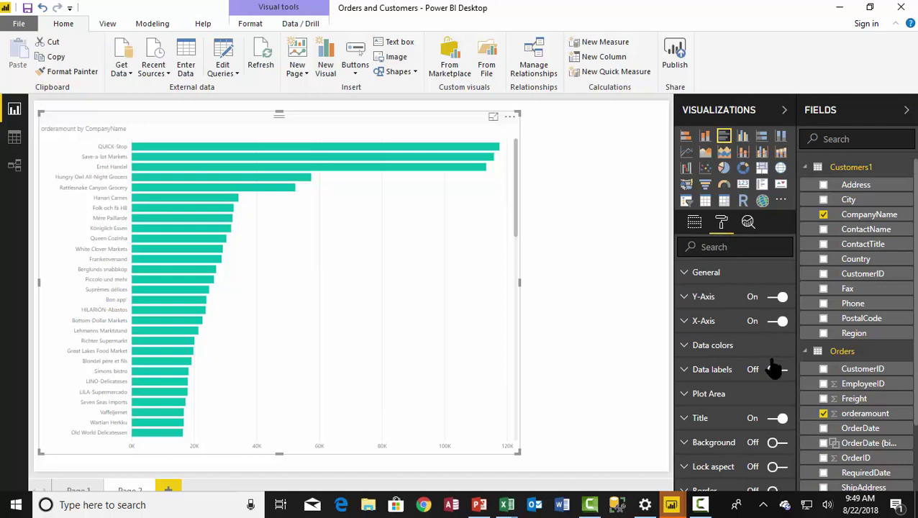
click(772, 369)
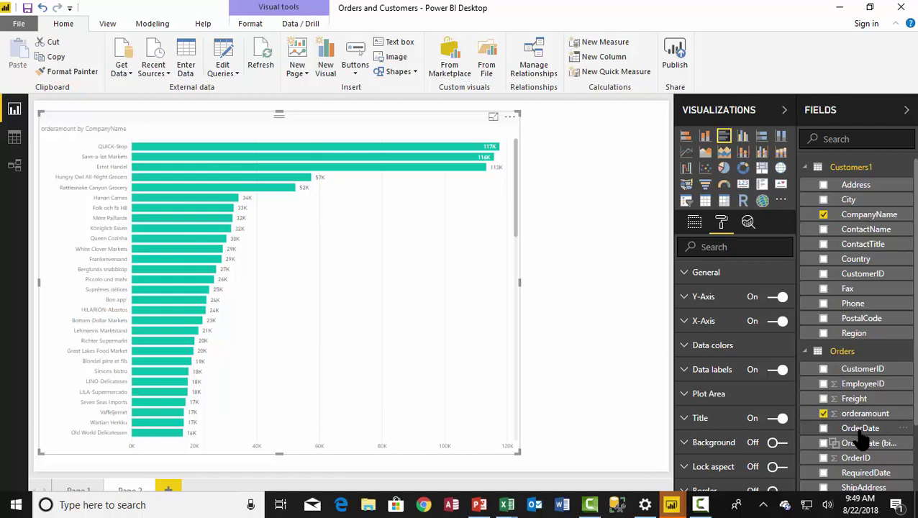
Add OrderDate to the Legend as a Date Hierarchy, splitting bars into 1998, 1999 and 2000
click(694, 224)
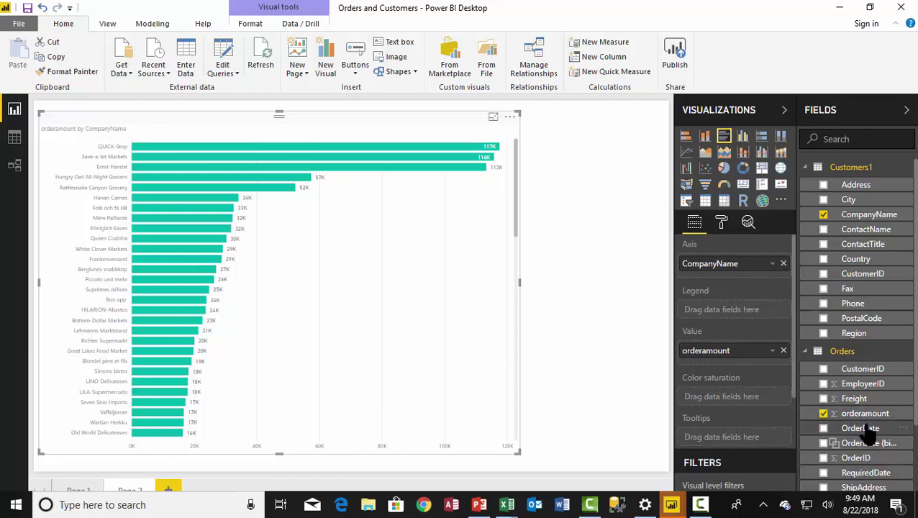
drag(869, 435, 753, 314)
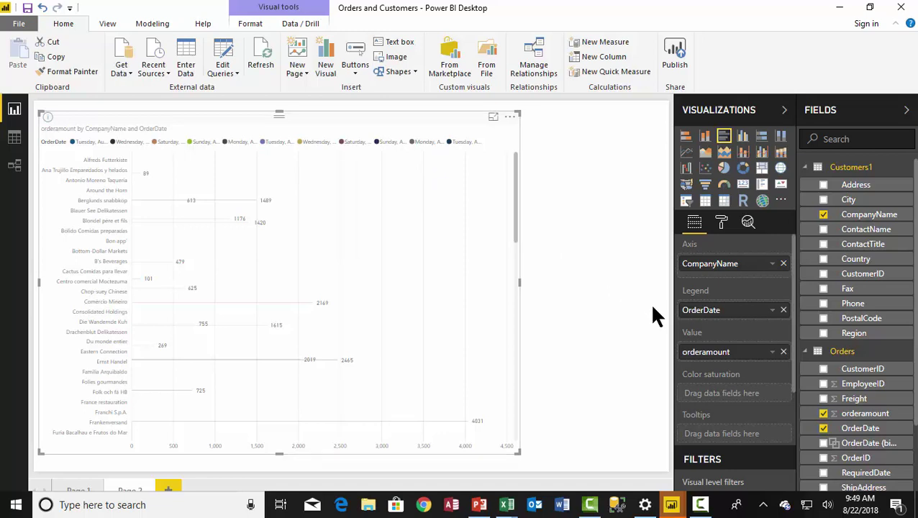
click(772, 312)
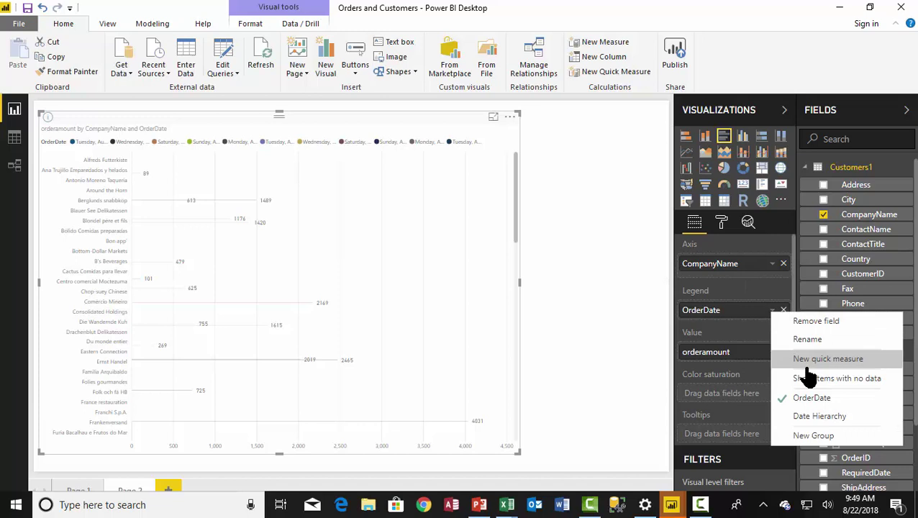
click(826, 419)
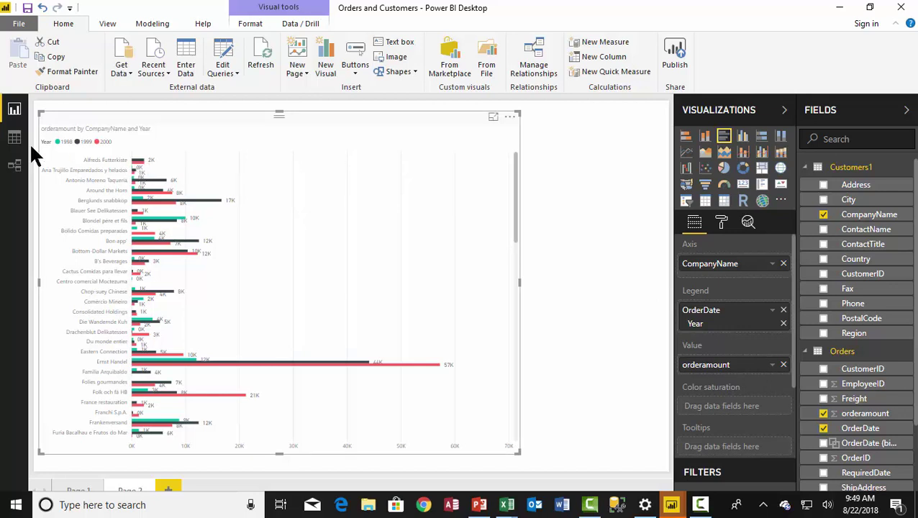
View the chart's underlying yearly orderamount-per-company table with Show Data, then return to the report
click(511, 120)
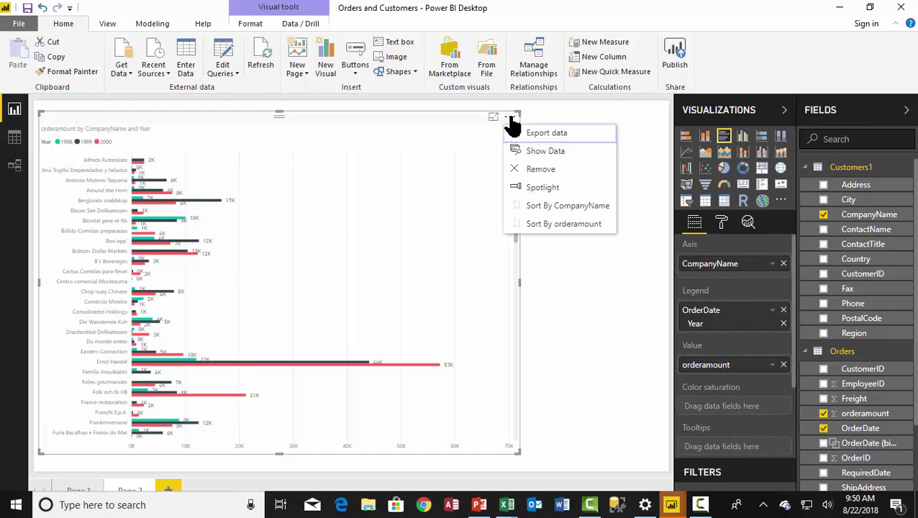
click(563, 153)
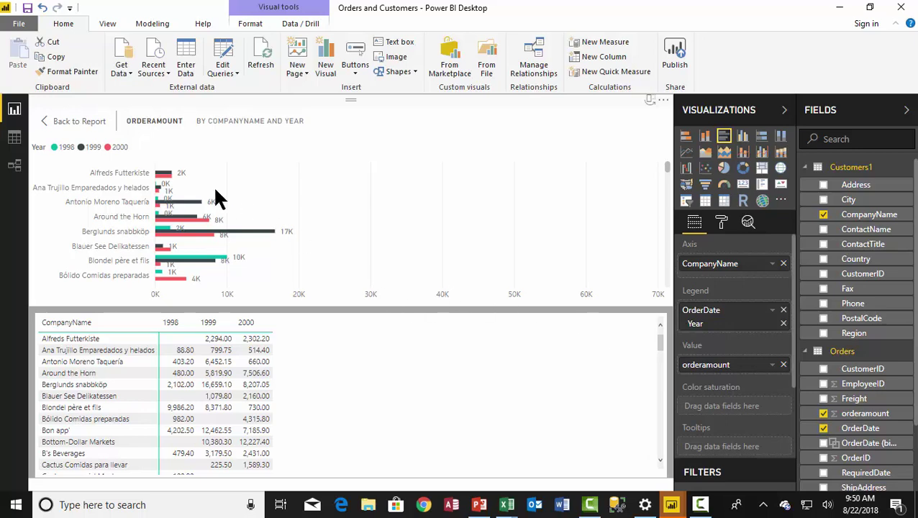
click(85, 124)
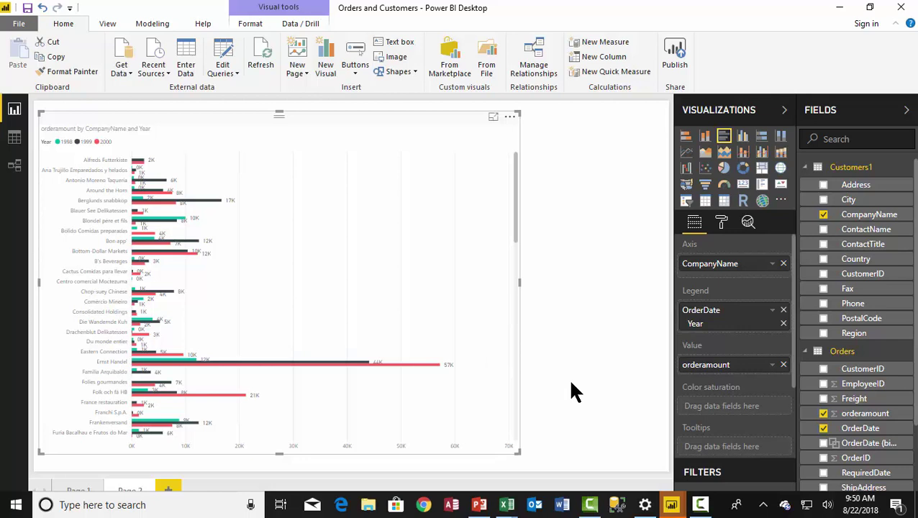
Re-add OrderDate to the Legend and create a New Group binned by 1 Months
click(784, 310)
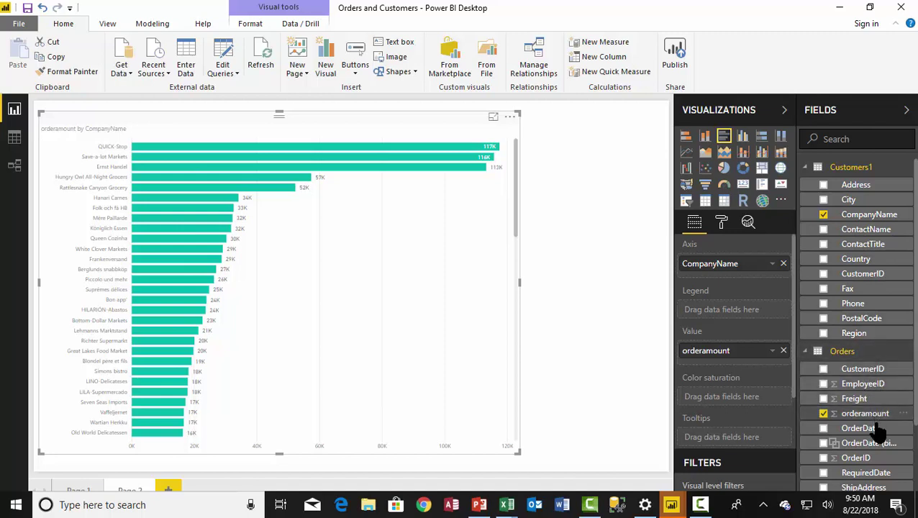
drag(873, 431, 754, 315)
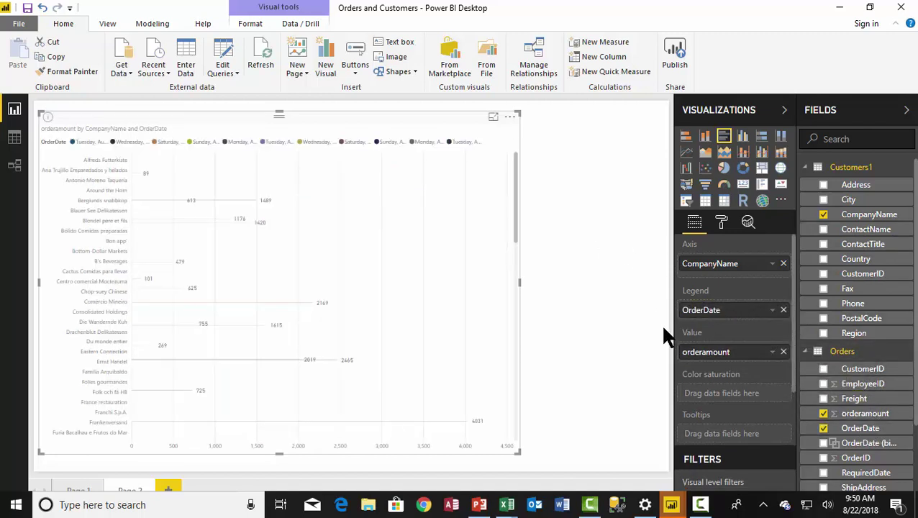
click(773, 311)
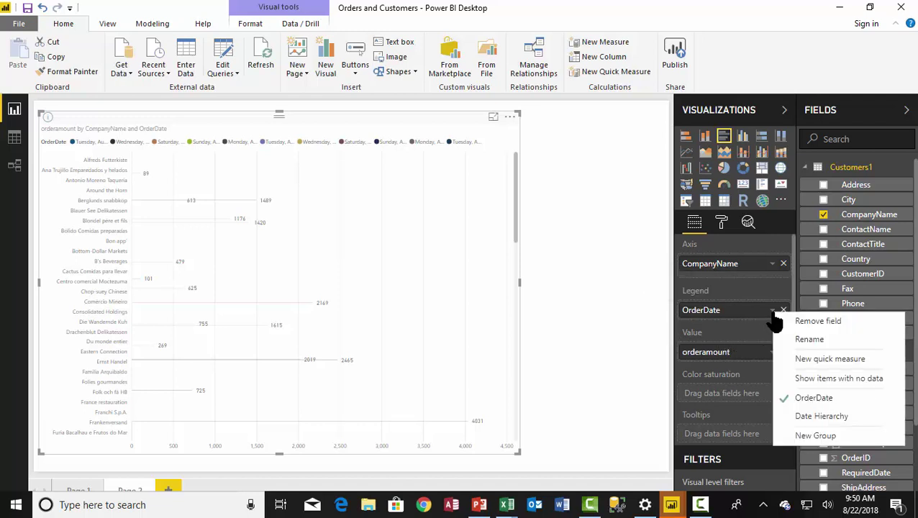
click(825, 438)
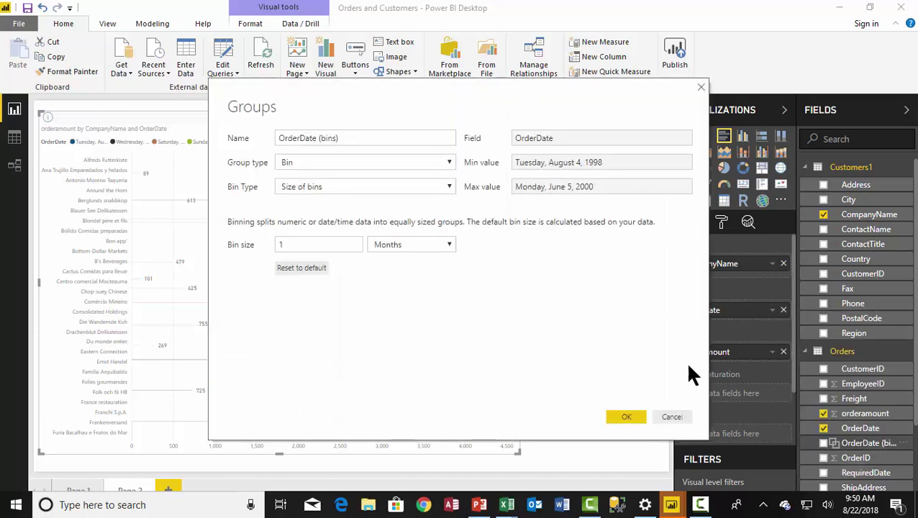
click(449, 244)
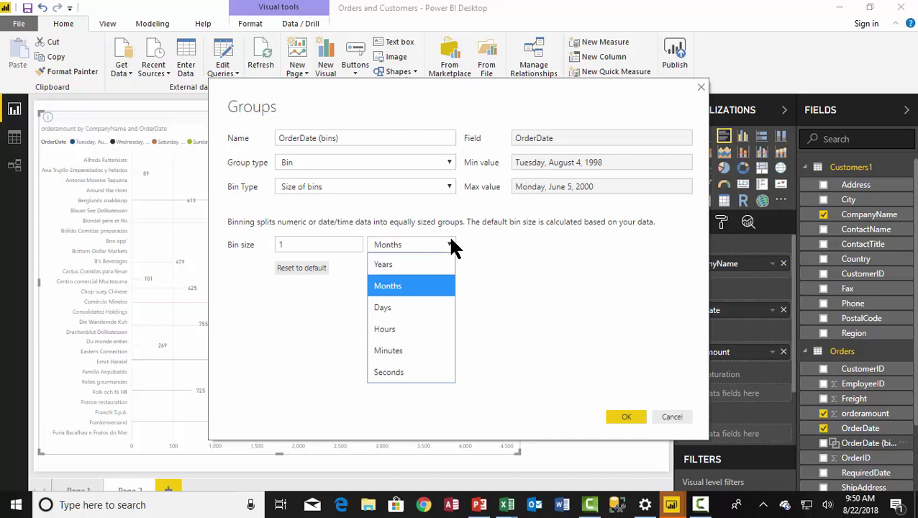
click(404, 287)
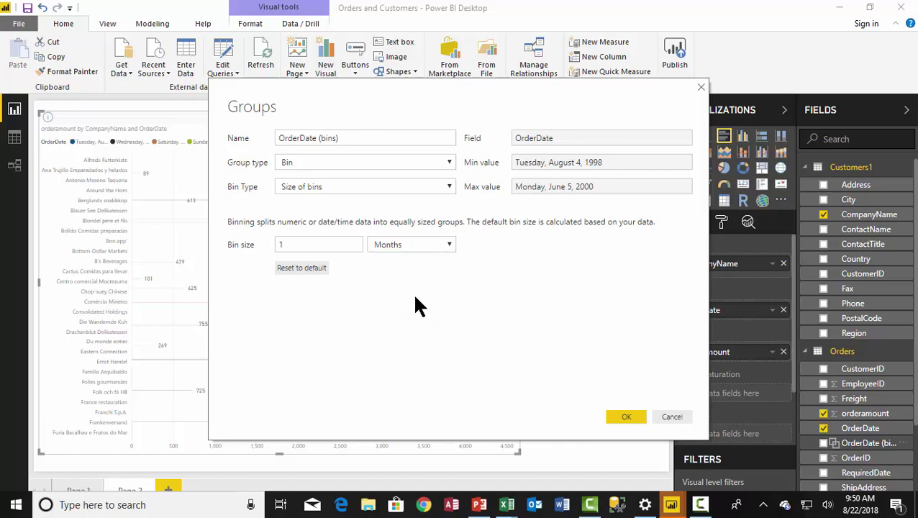
Apply the monthly OrderDate bins, widen the chart, and make it a stacked bar chart
click(625, 418)
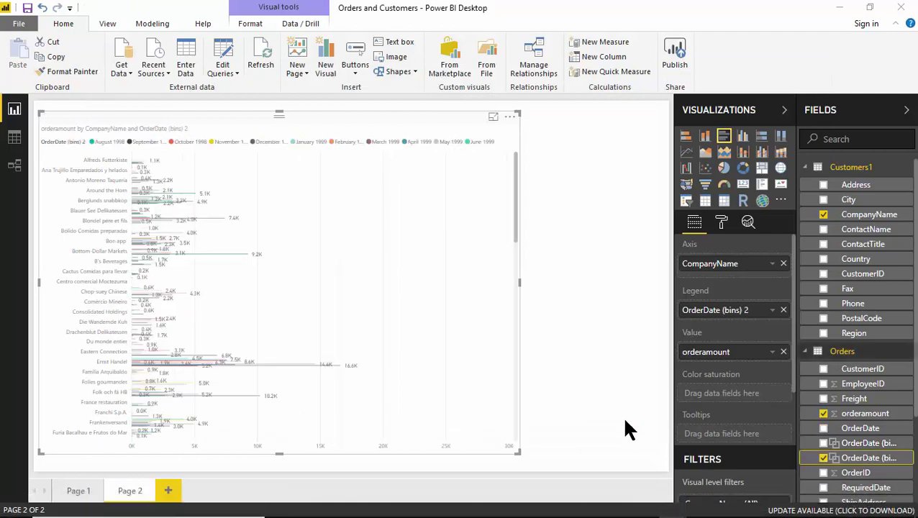
drag(522, 452, 607, 461)
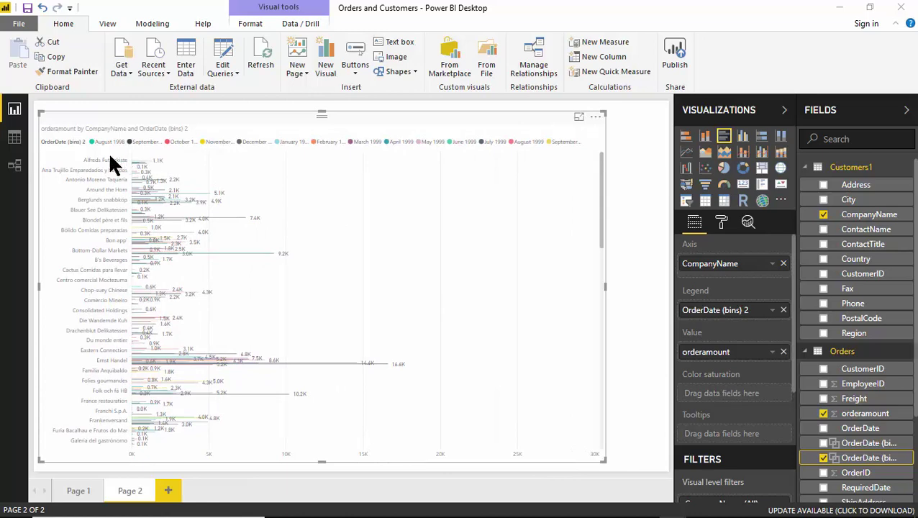
click(742, 136)
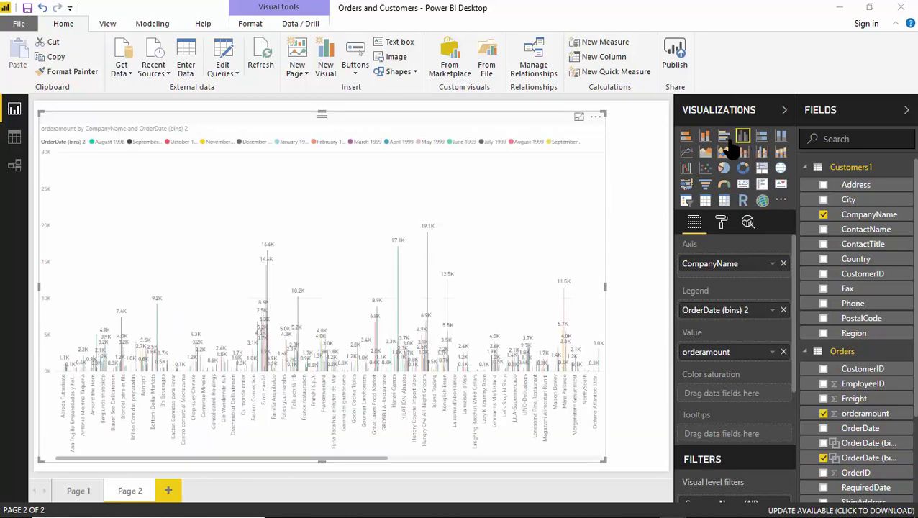
click(686, 136)
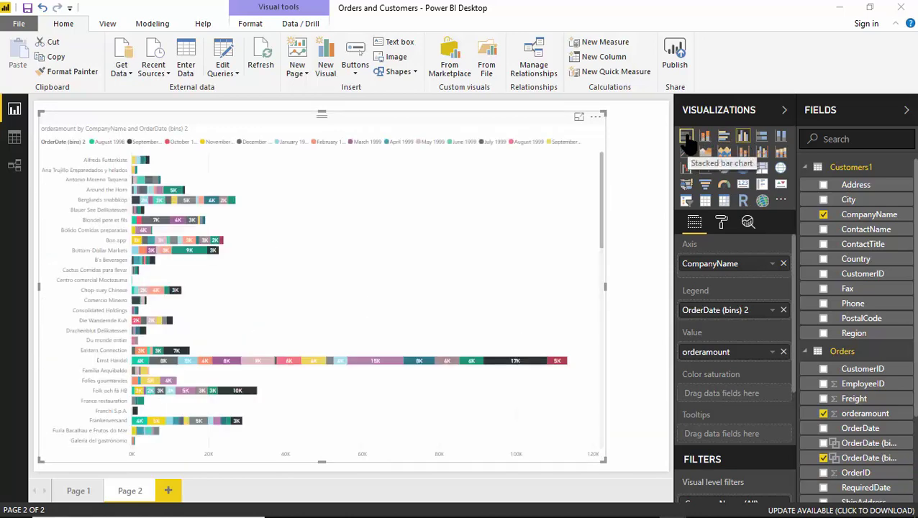
Inspect the monthly-binned data table via Show Data, then return to the report
click(596, 118)
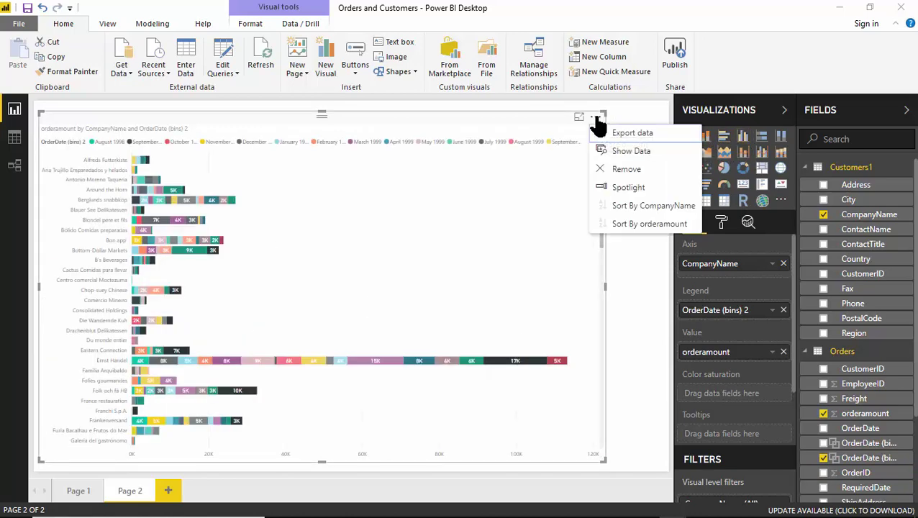
click(624, 152)
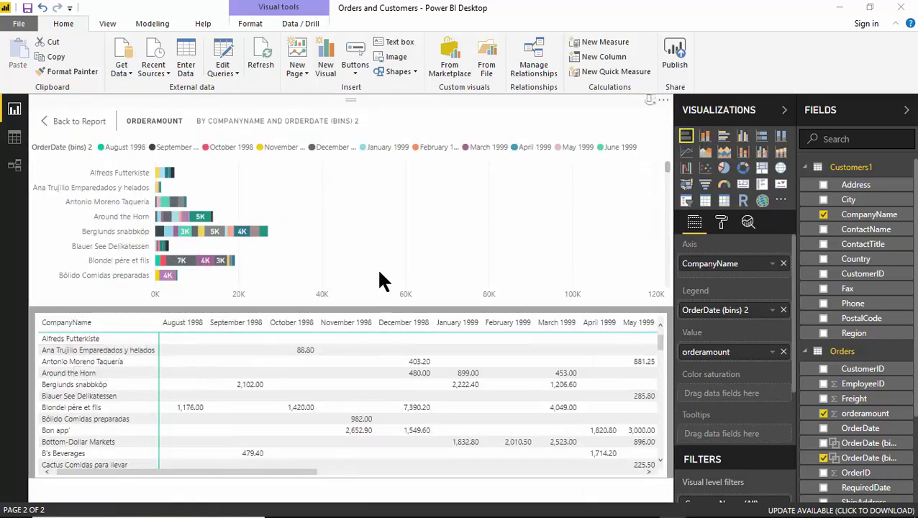
click(77, 122)
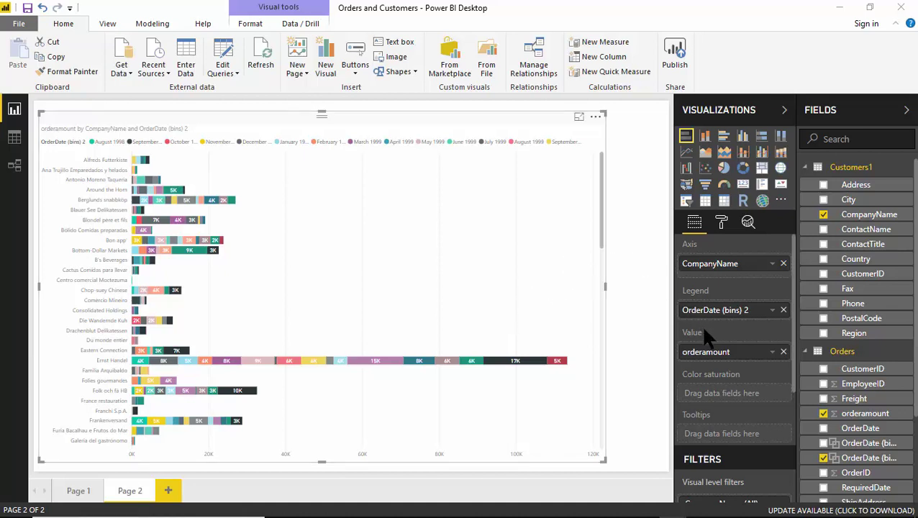
Edit the OrderDate (bins) 2 group to a bin size of 3 Months
click(774, 312)
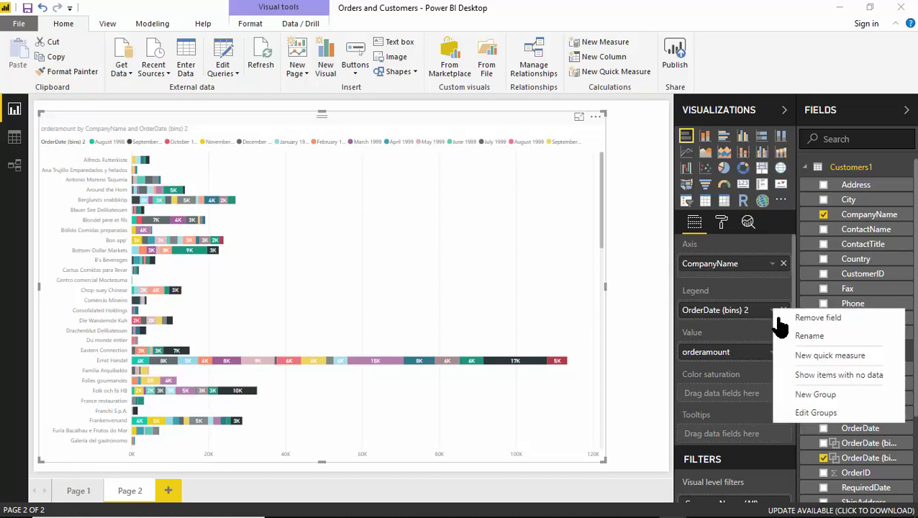
click(823, 416)
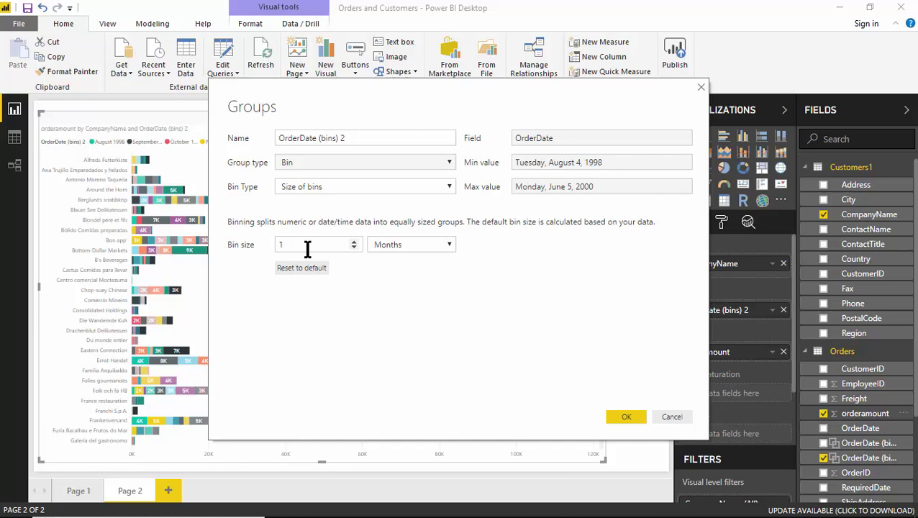
key(BackSpace)
text(3)
click(625, 419)
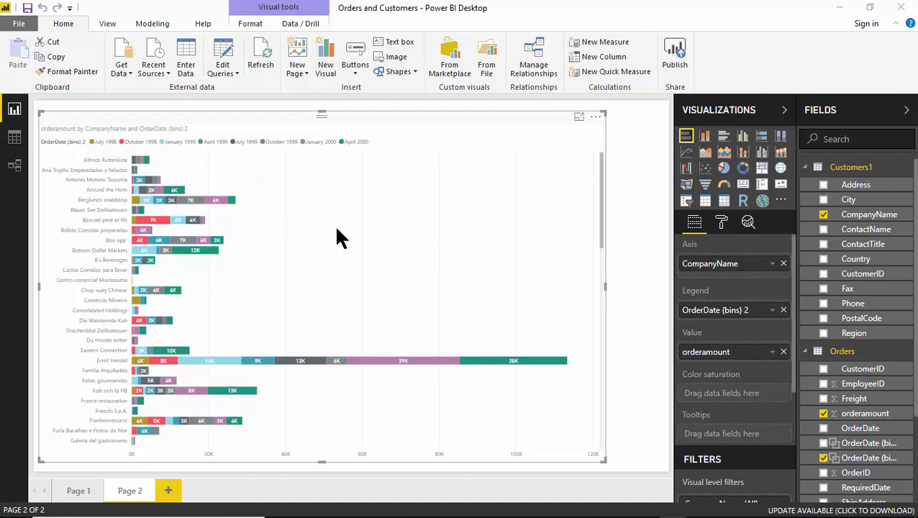
click(594, 118)
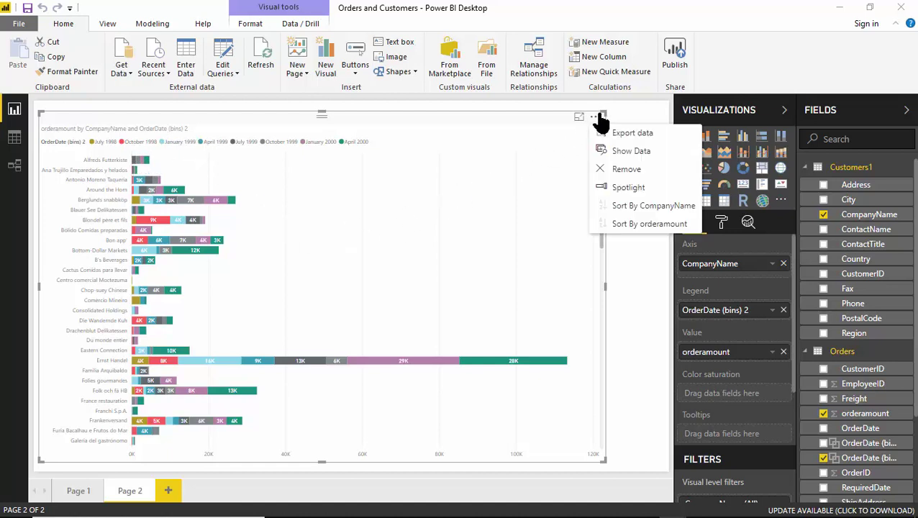
click(623, 153)
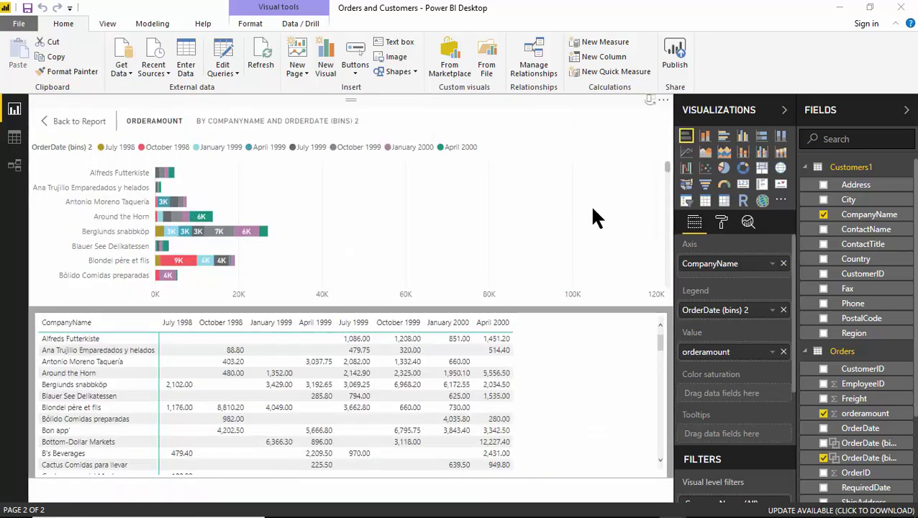
click(72, 122)
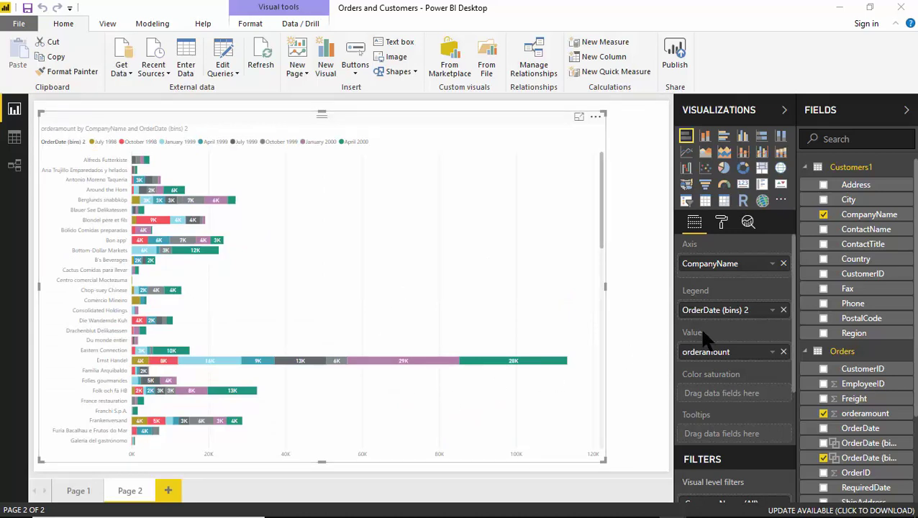
Edit the OrderDate (bins) 2 group to use Days with a bin size of 7
click(776, 313)
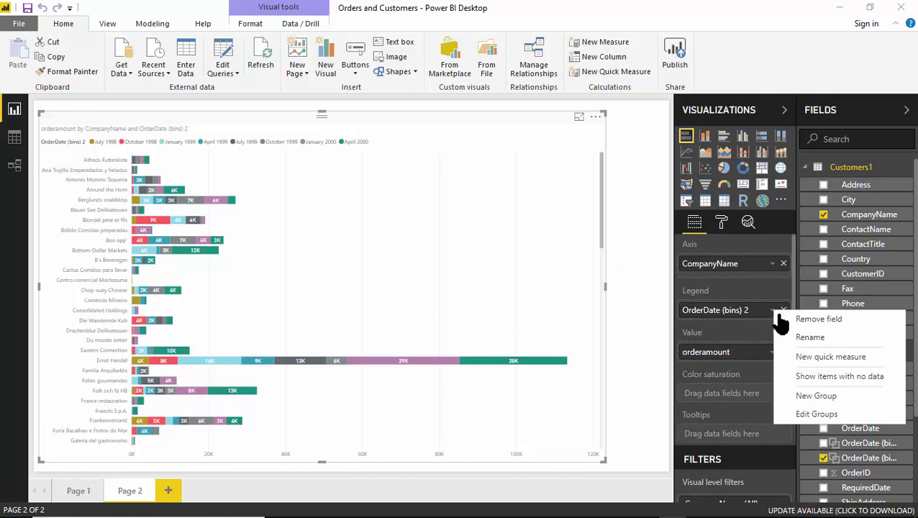
click(828, 414)
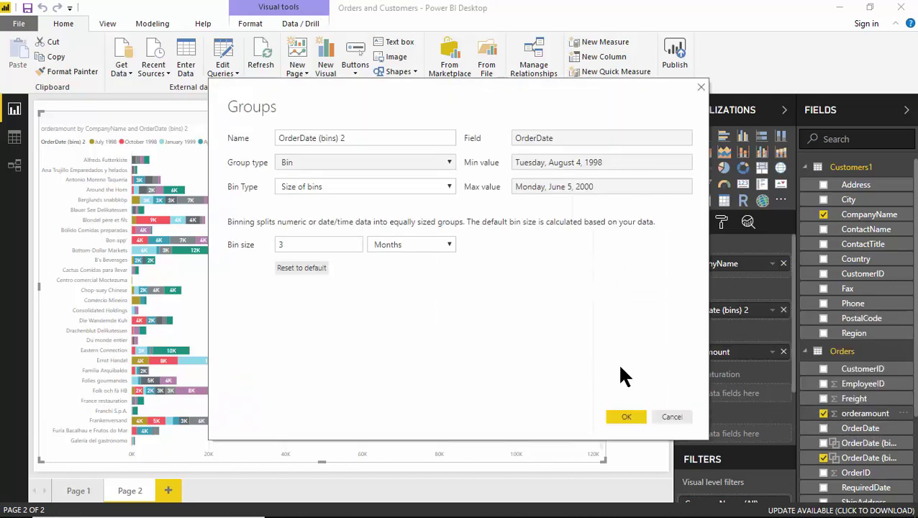
click(449, 244)
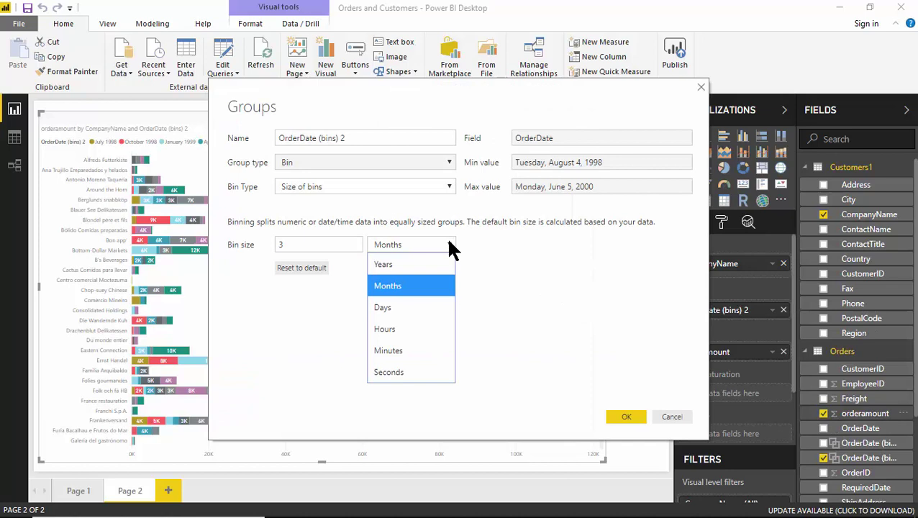
click(408, 306)
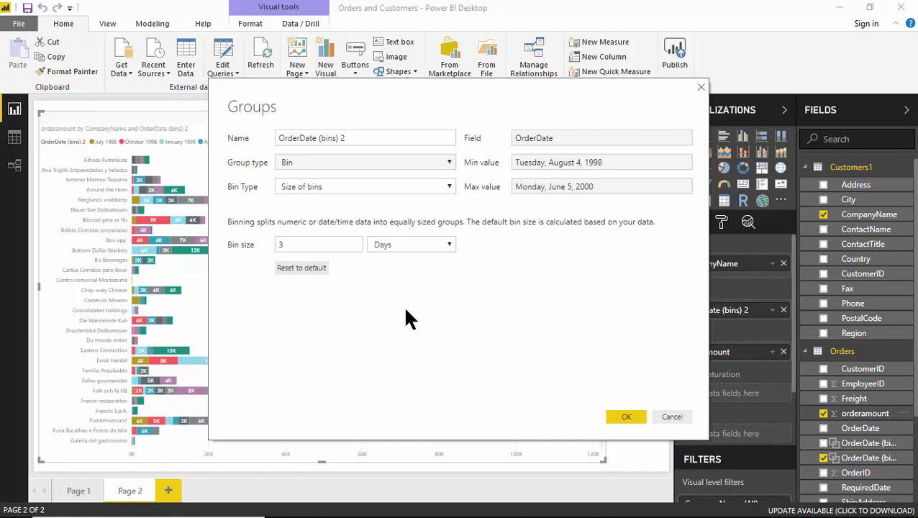
click(295, 244)
drag(295, 244, 223, 269)
text(7)
click(618, 420)
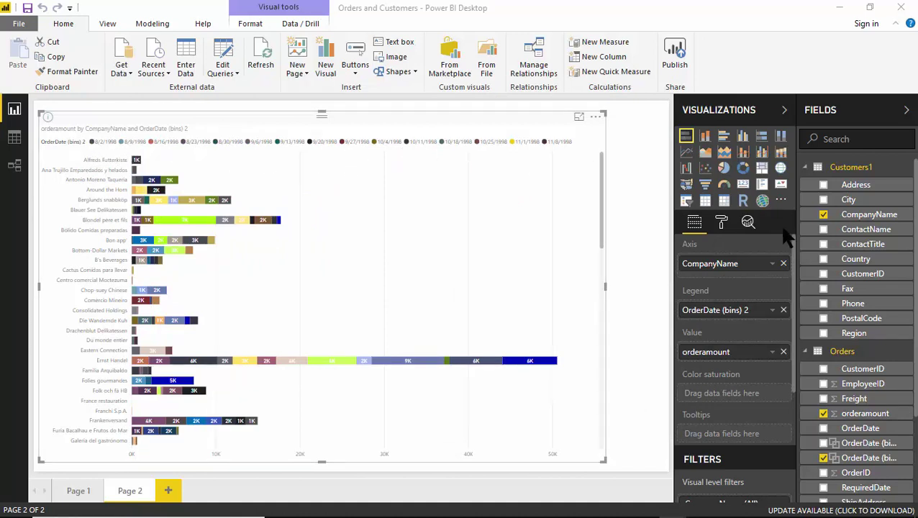
Try Treemap and Line and clustered column visuals, then settle on a Clustered bar chart
click(763, 170)
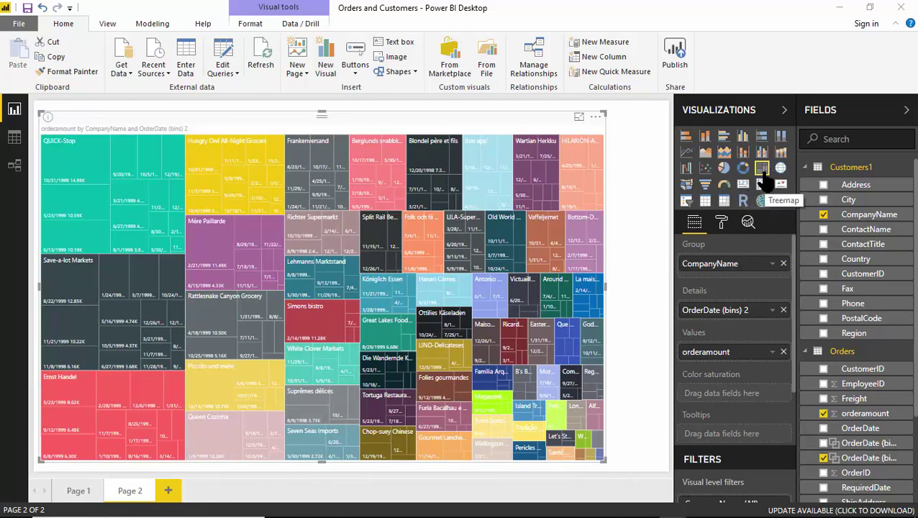
click(763, 153)
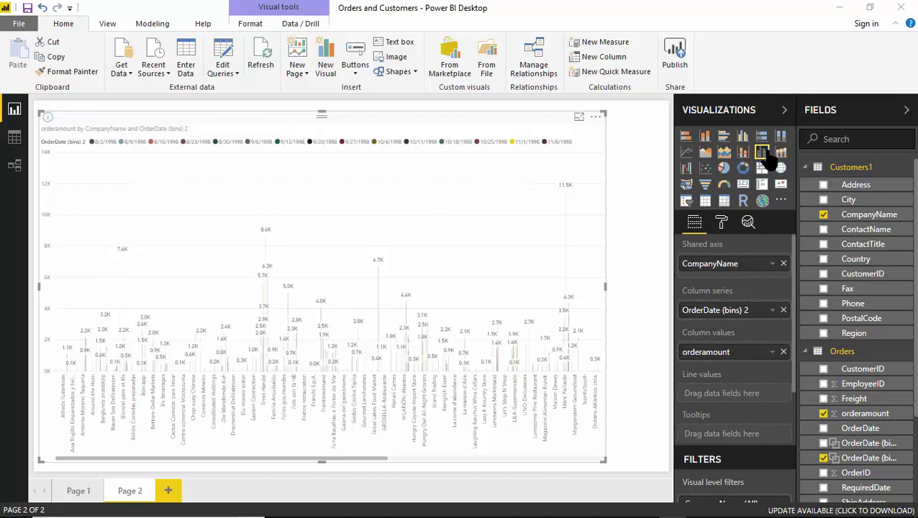
click(724, 136)
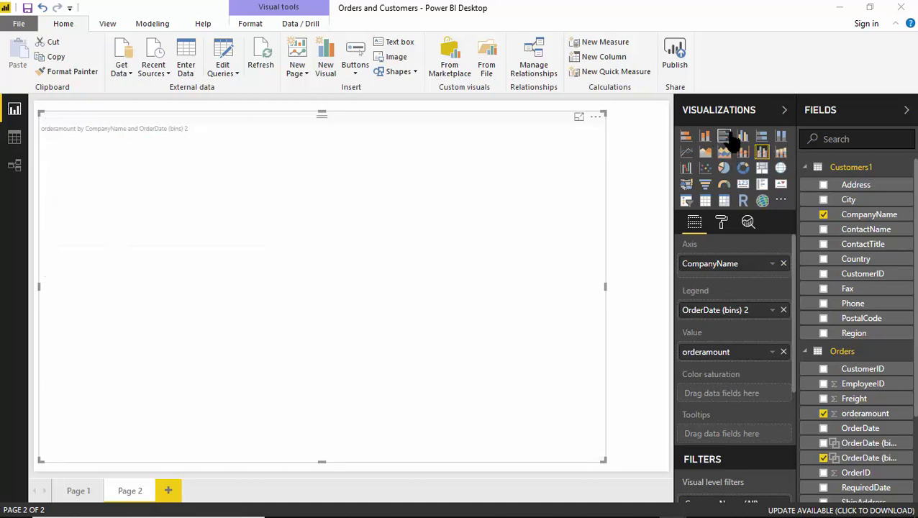
click(595, 118)
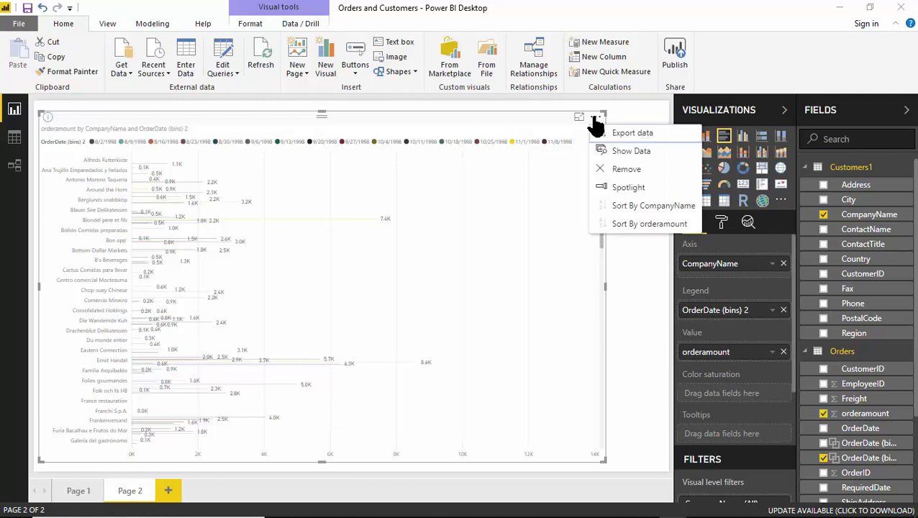
click(643, 151)
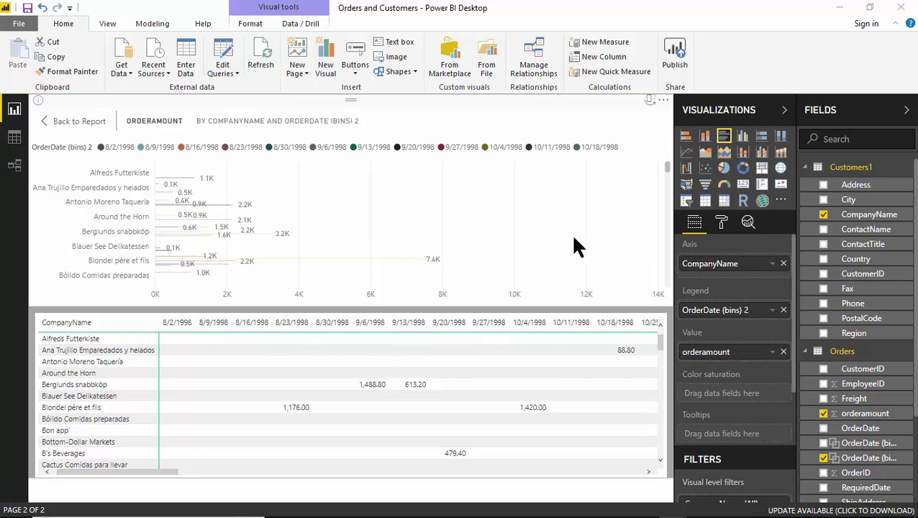
click(45, 121)
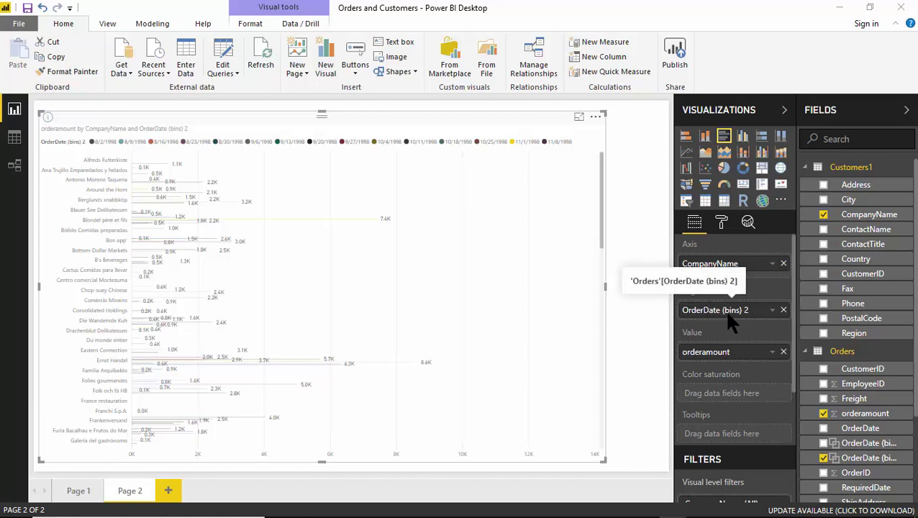
click(771, 311)
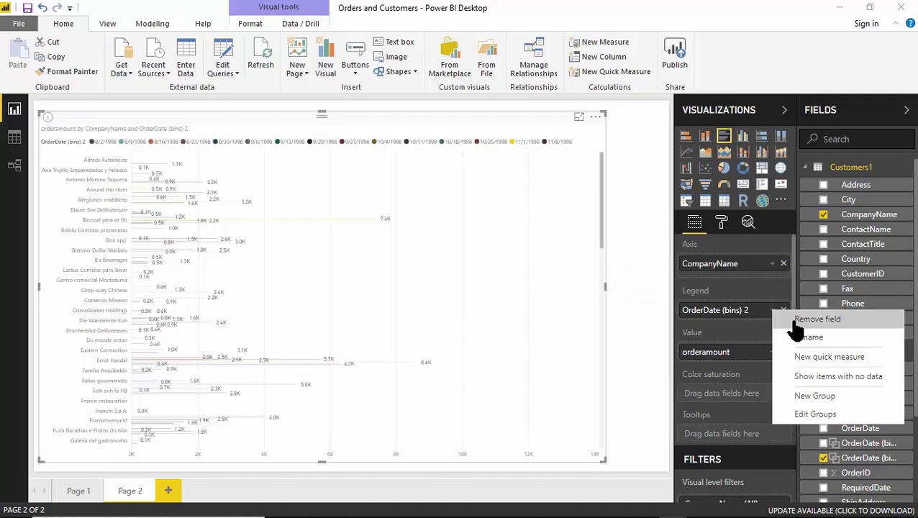
click(816, 415)
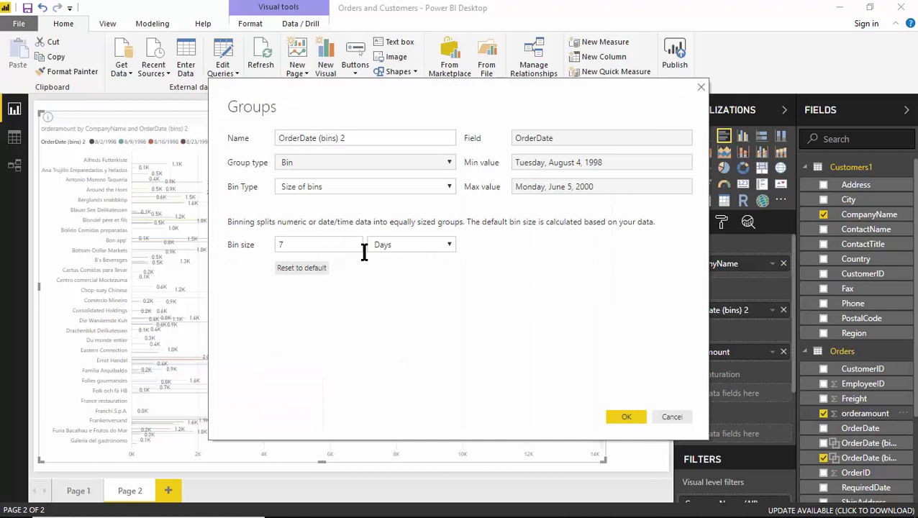
click(446, 245)
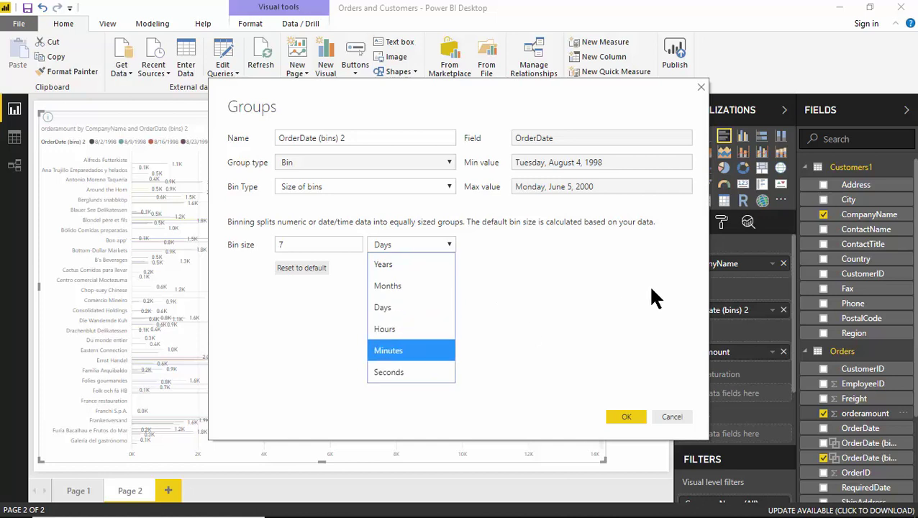
click(590, 295)
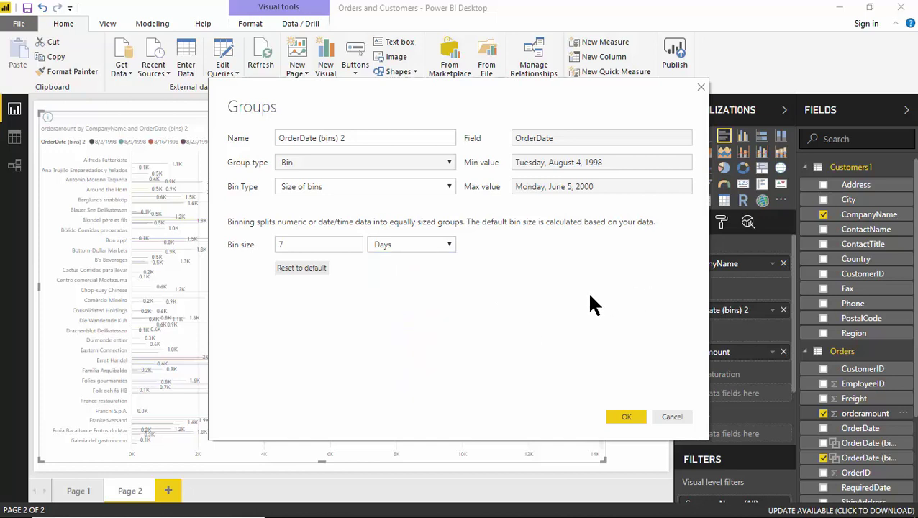
click(446, 242)
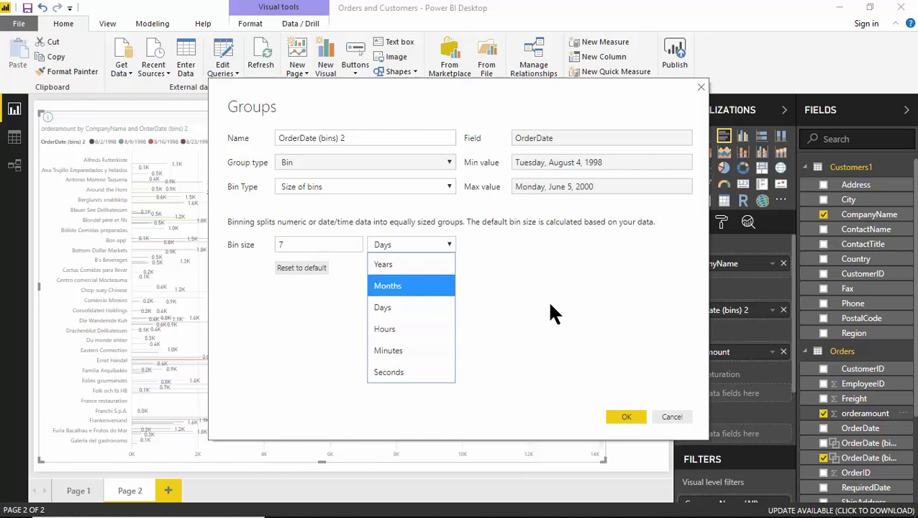
click(524, 288)
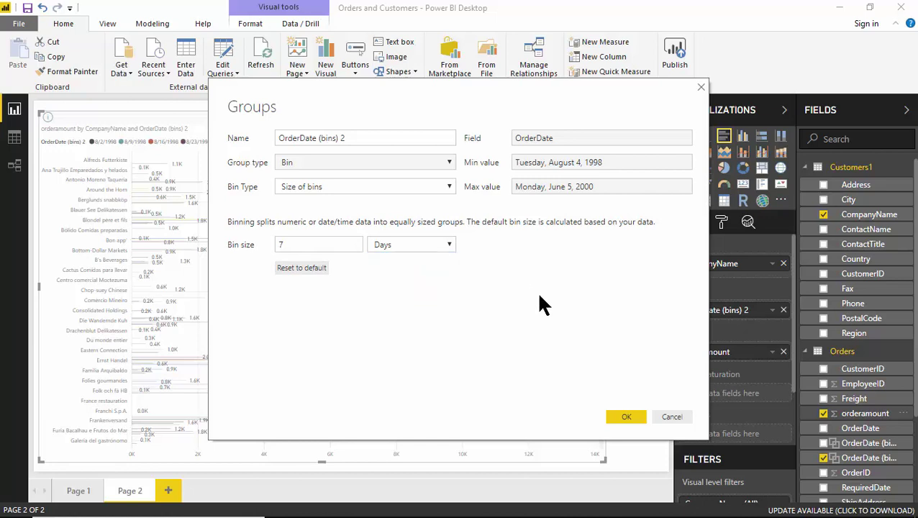
click(666, 418)
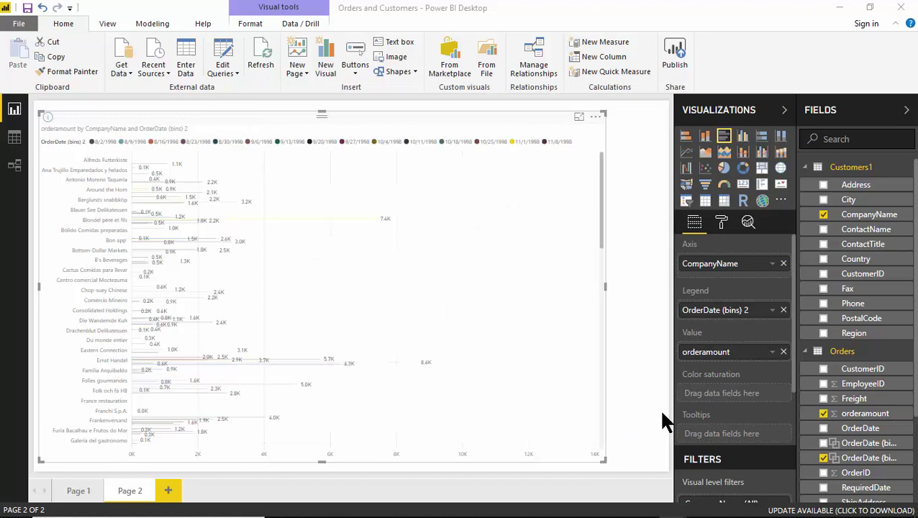
Swap OrderDate (bins) 2 for OrderDate's Date Hierarchy in the Legend, giving 1998, 1999 and 2000 bars
click(784, 310)
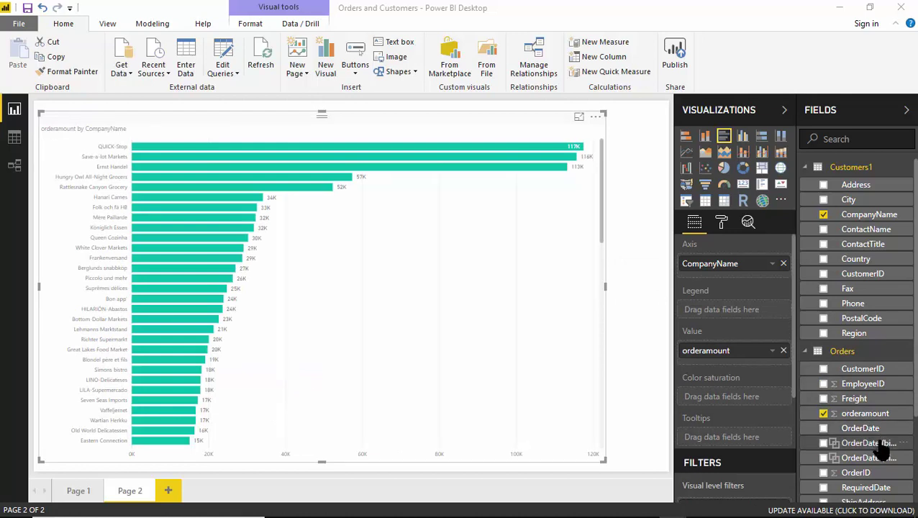
drag(858, 434, 747, 320)
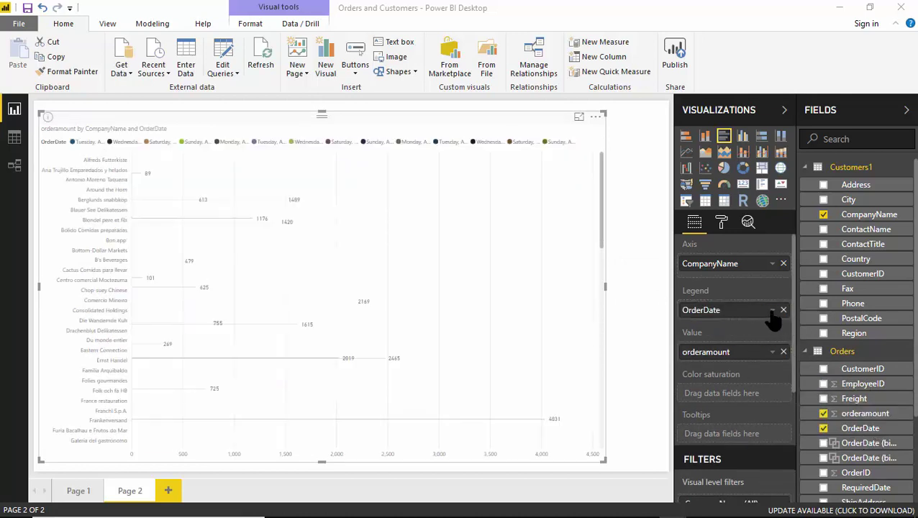
click(773, 311)
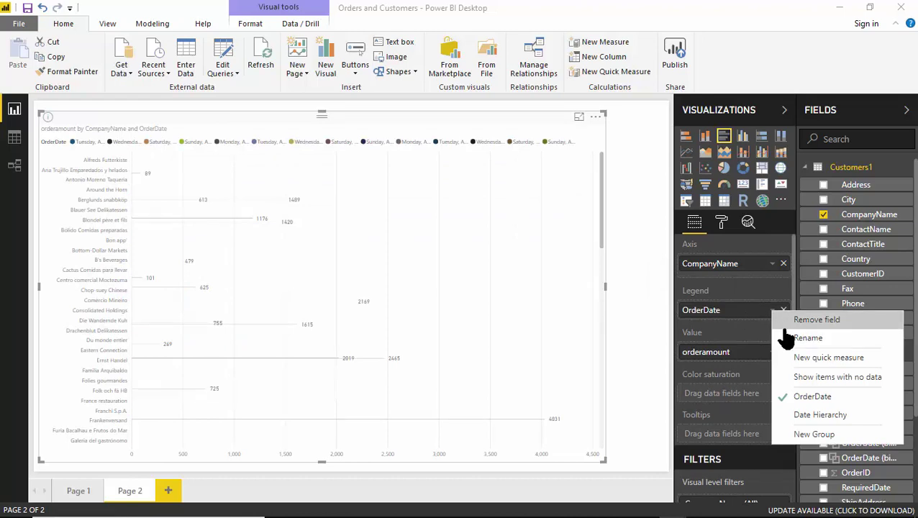
click(841, 424)
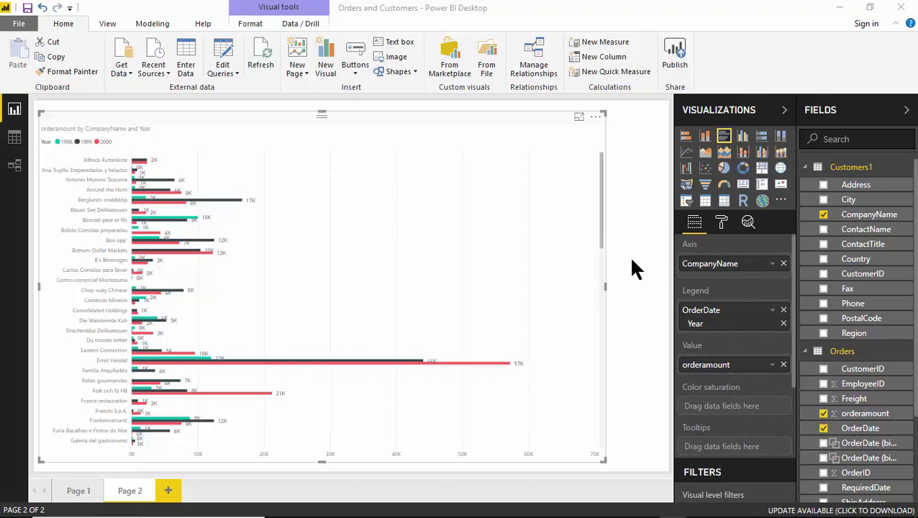
mouse_move(611, 514)
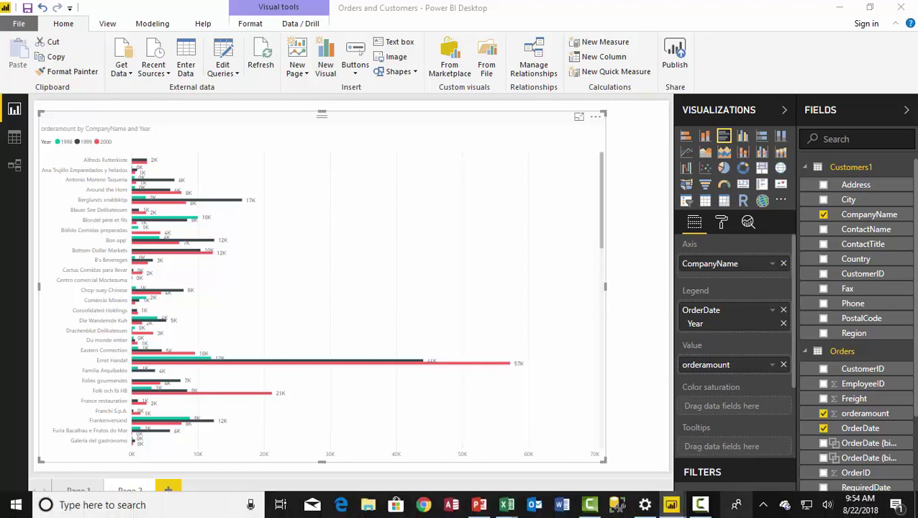